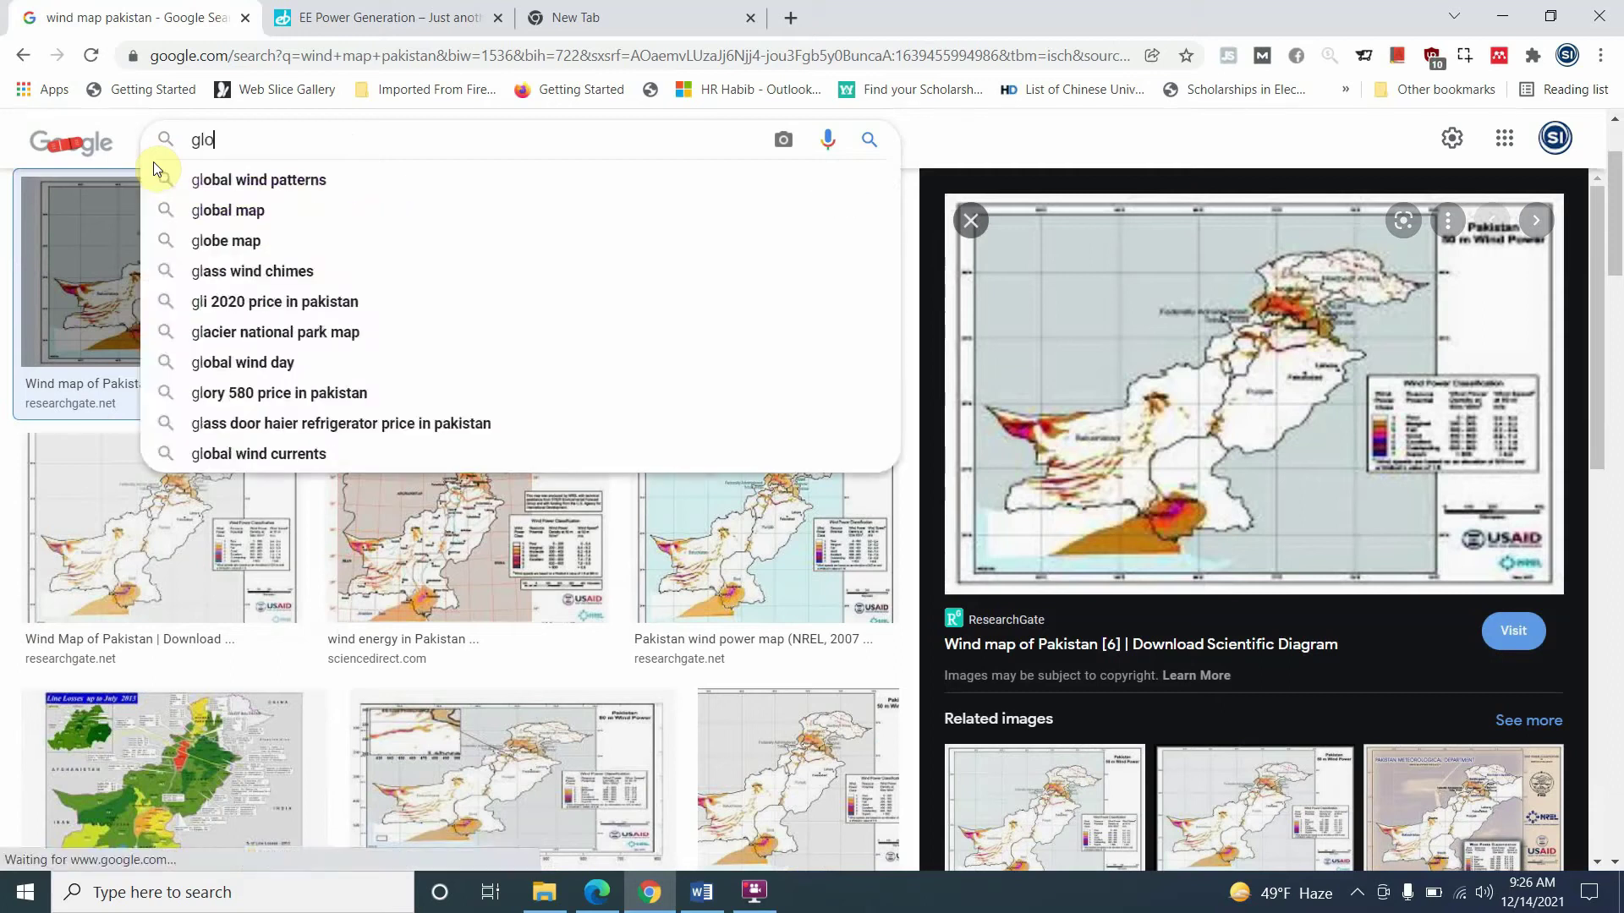
Search Google for 'global wind atlas' and open the globalwindatlas.info result
{"action": "type", "text": "bal wind atlas"}
{"action": "key", "text": "Return"}
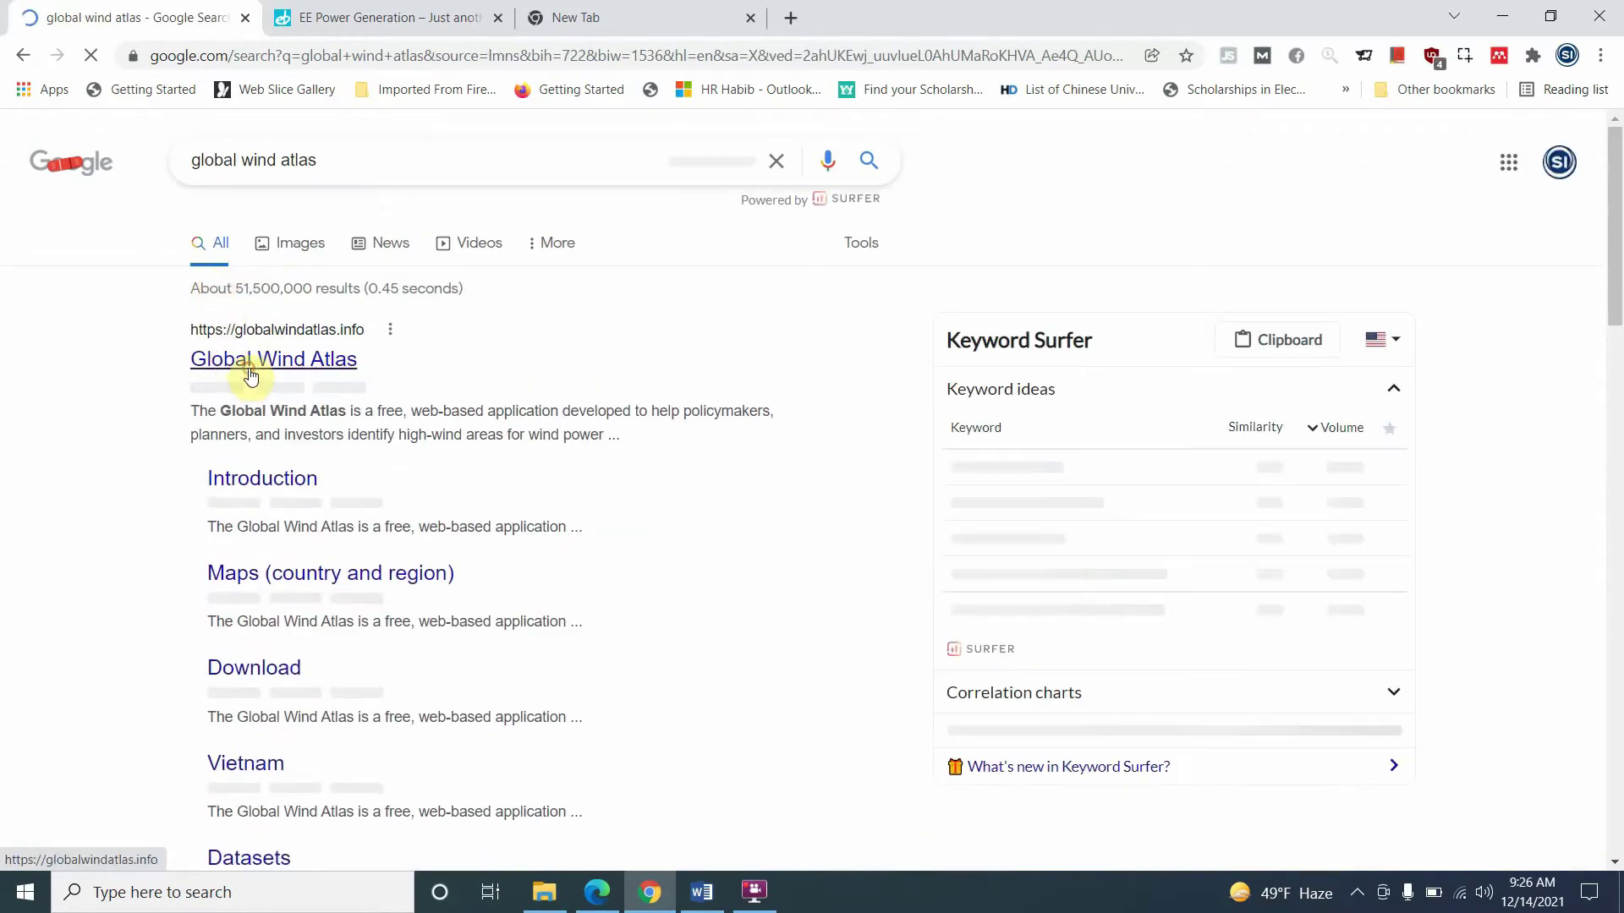
{"action": "left_click", "coordinate": [356, 332]}
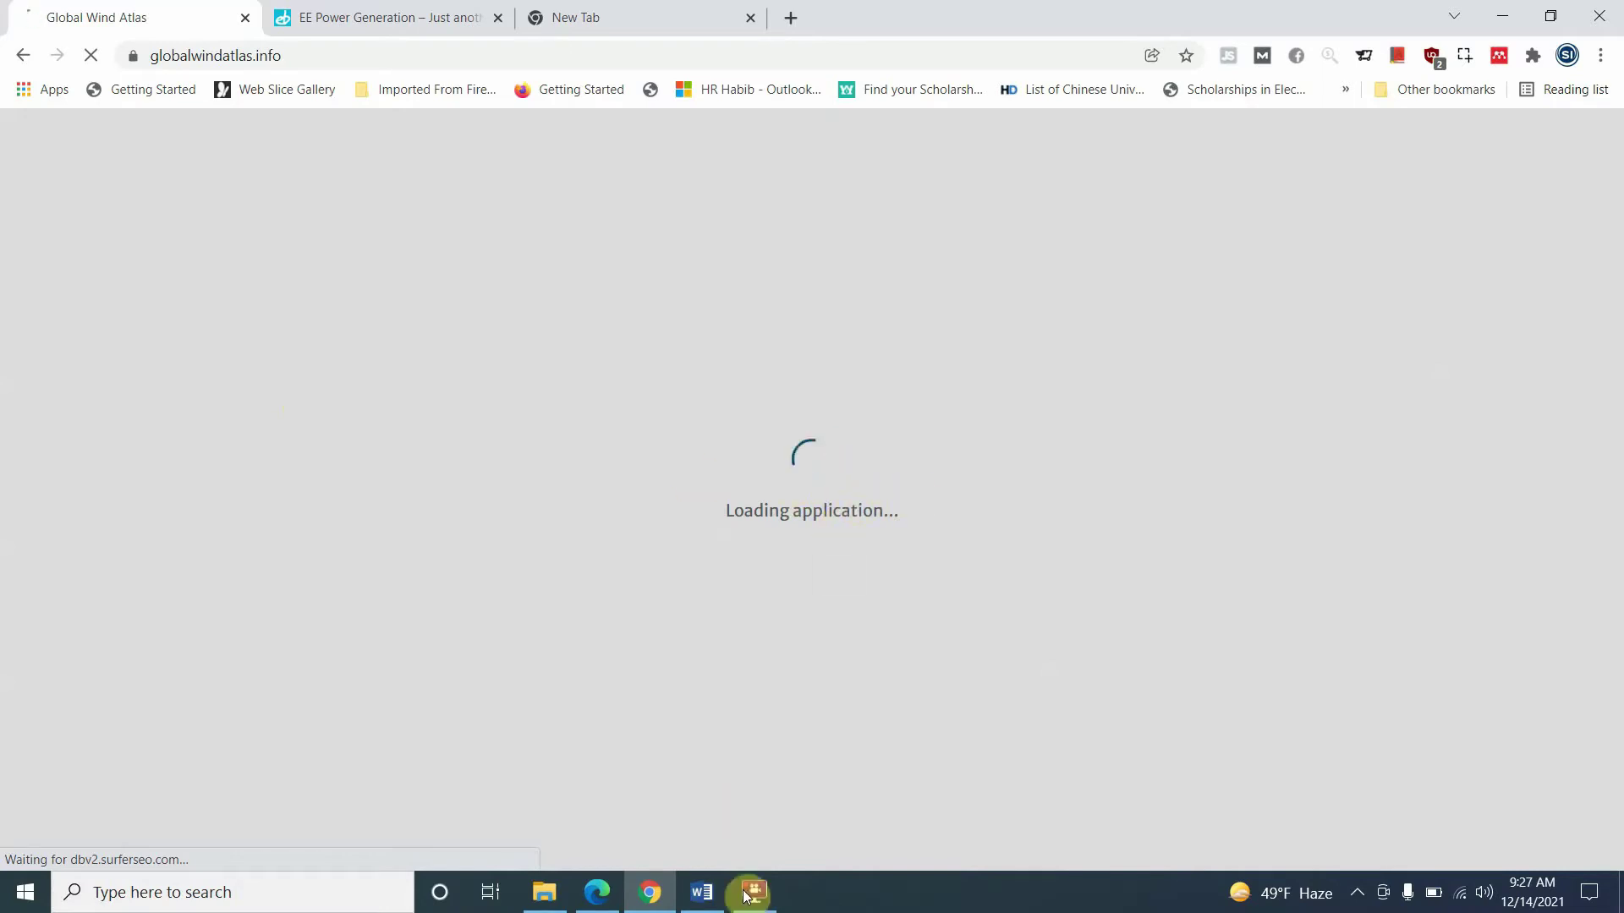
Check the Word lab manual and return to Chrome while the site loads, then dismiss the cookie notice
{"action": "left_click", "coordinate": [709, 896]}
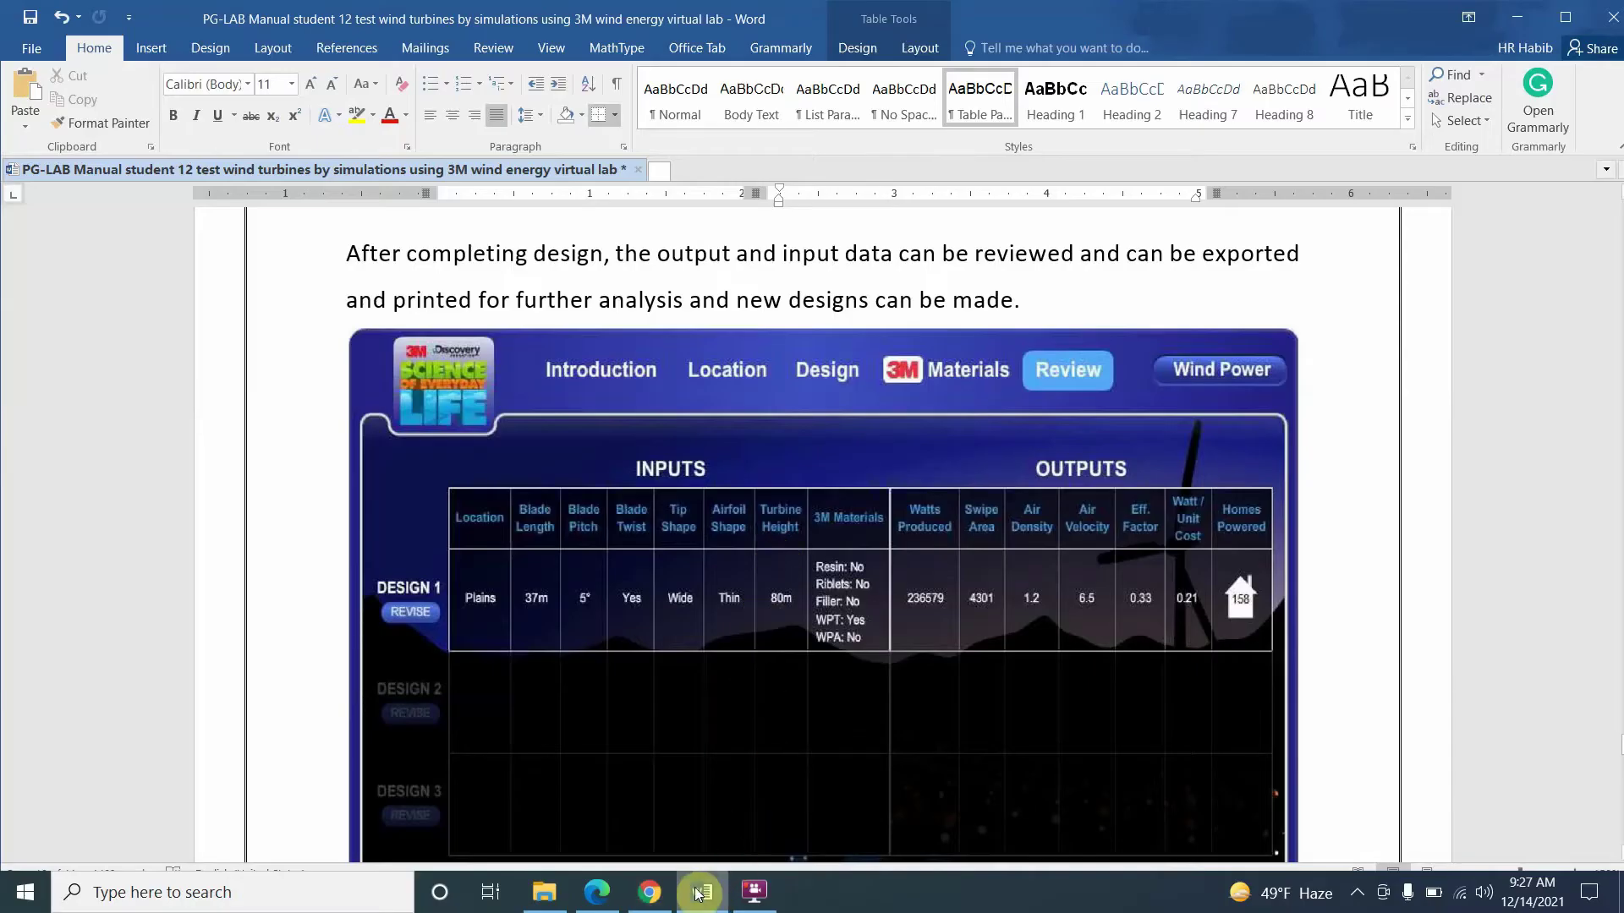
{"action": "left_click", "coordinate": [700, 893]}
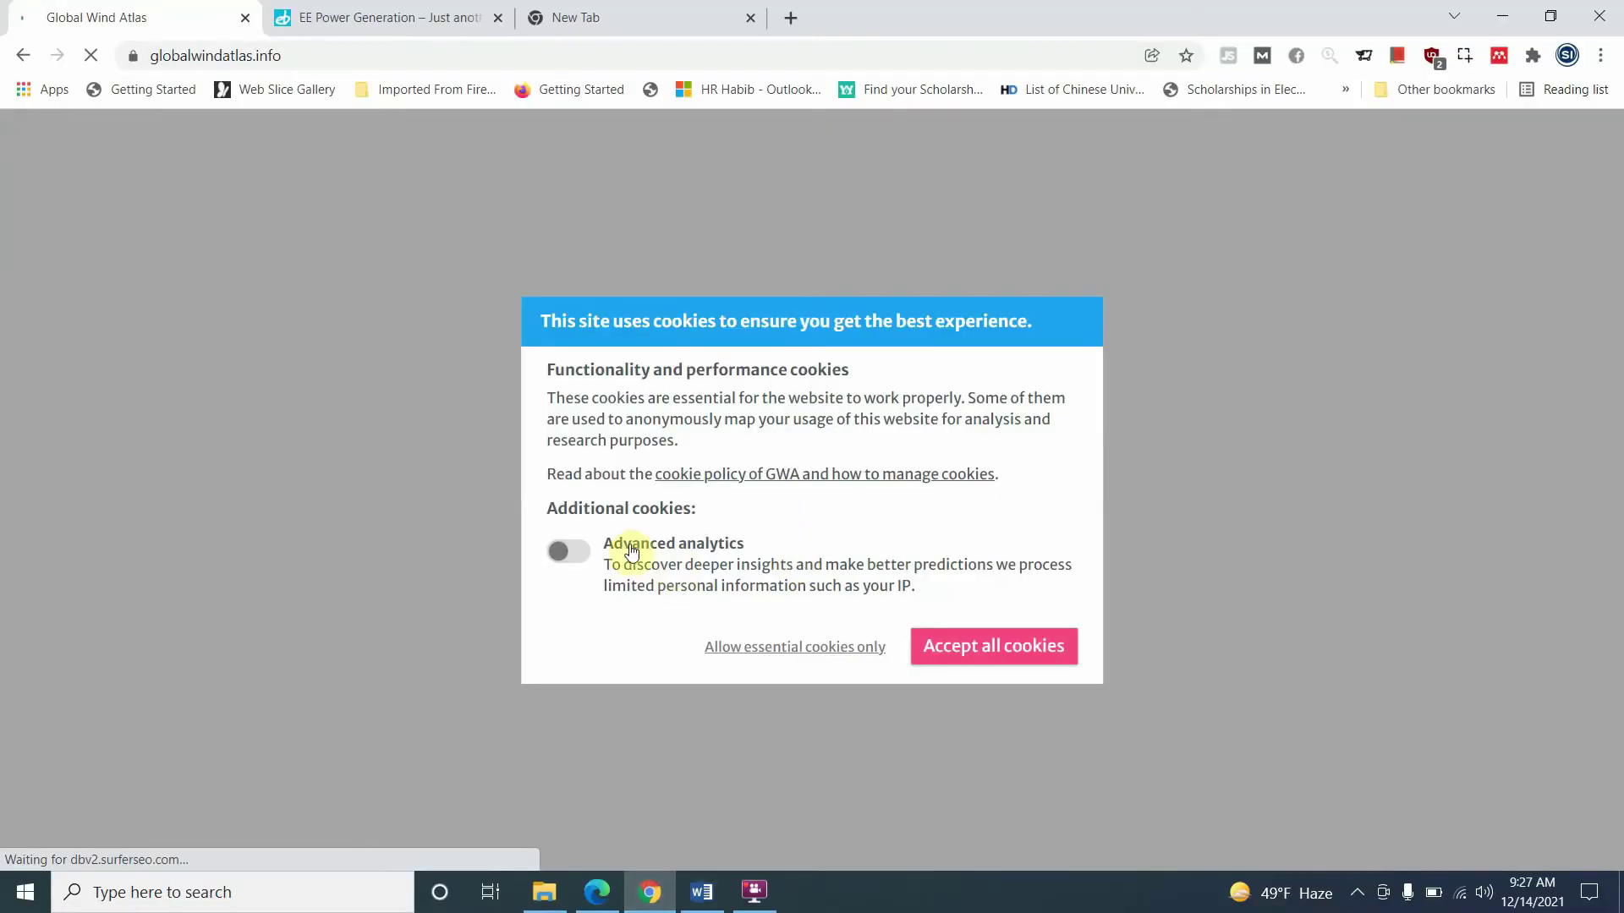
{"action": "left_click", "coordinate": [937, 647]}
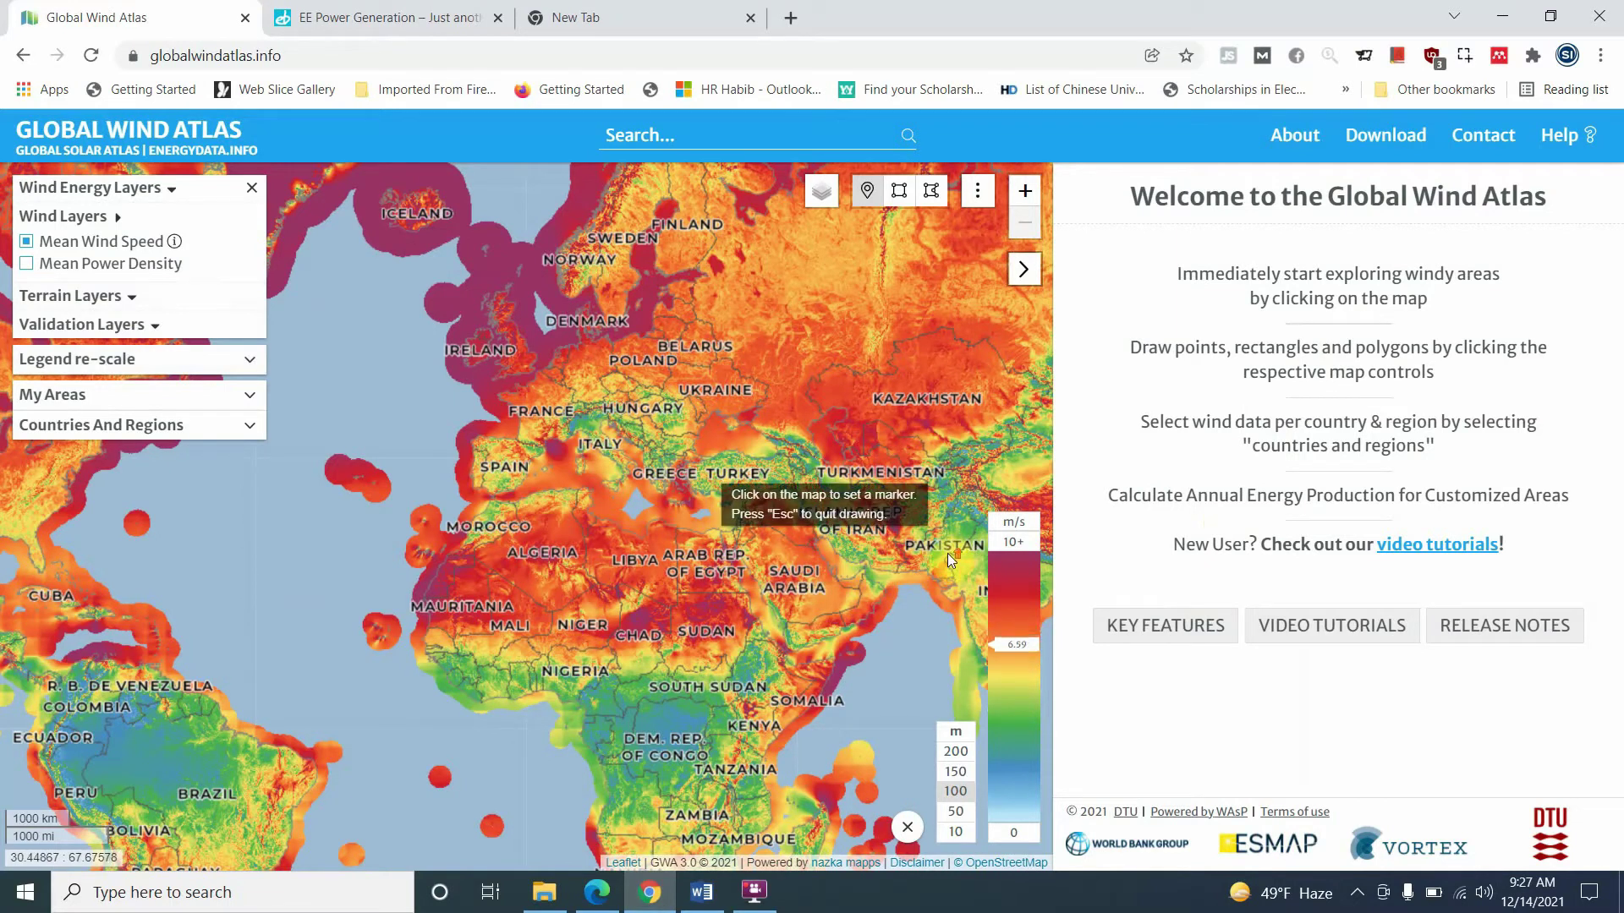
Zoom the mean wind speed map in and back out, then pan it east toward Pakistan
{"action": "left_click", "coordinate": [1021, 191]}
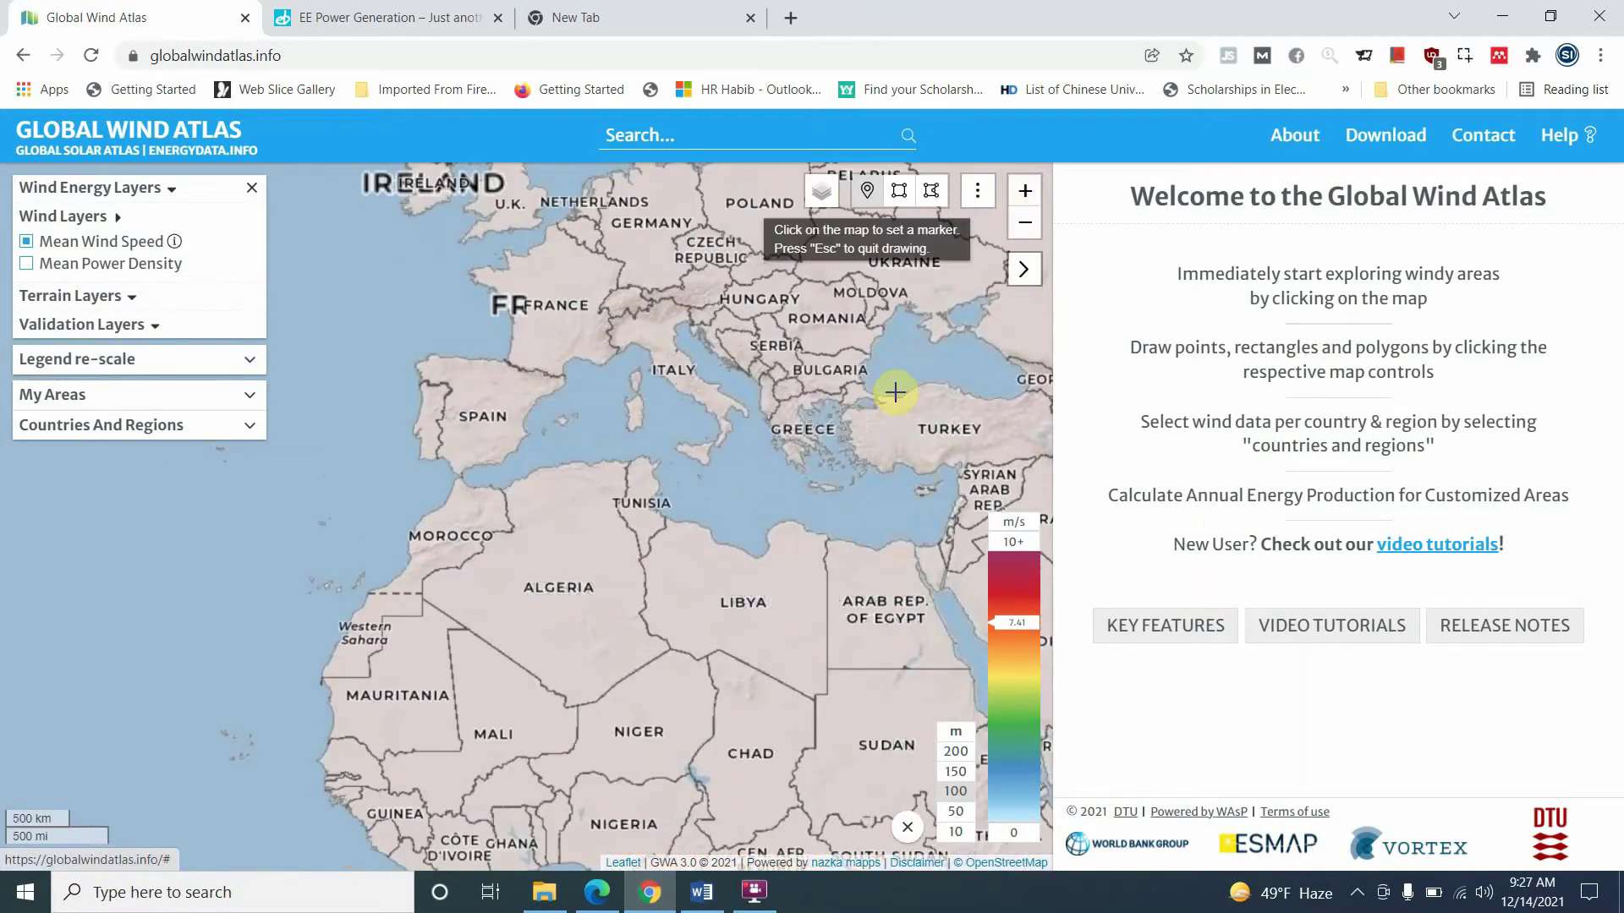
{"action": "left_click", "coordinate": [1025, 223]}
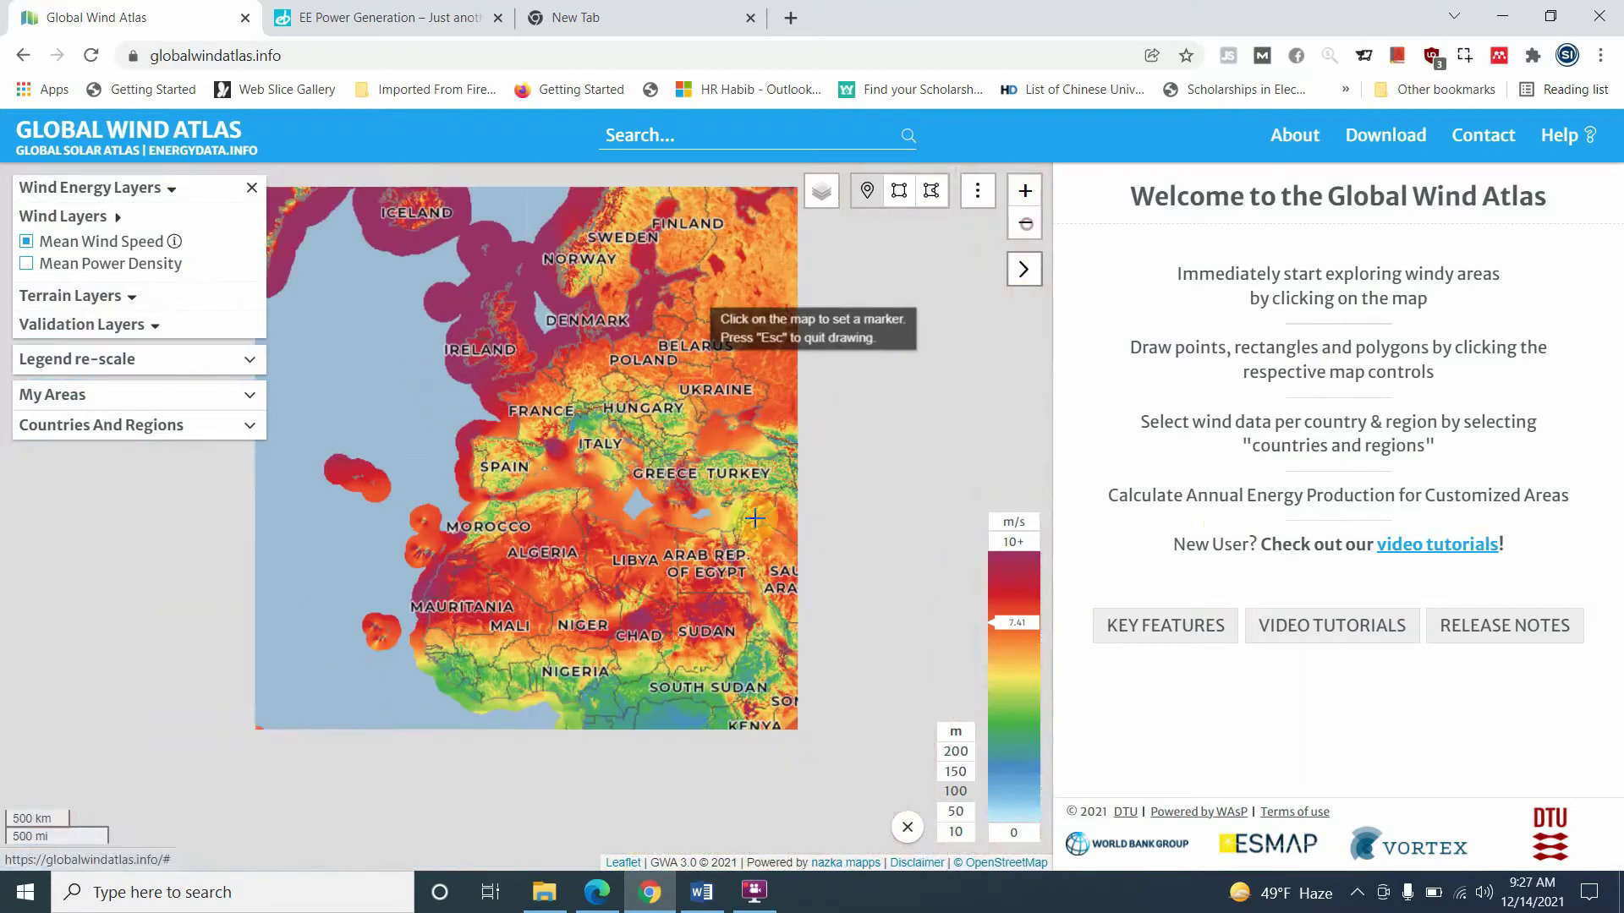
{"action": "mouse_move", "coordinate": [771, 429]}
{"action": "left_mouse_down"}
{"action": "mouse_move", "coordinate": [770, 513]}
{"action": "mouse_move", "coordinate": [542, 488]}
{"action": "left_mouse_up"}
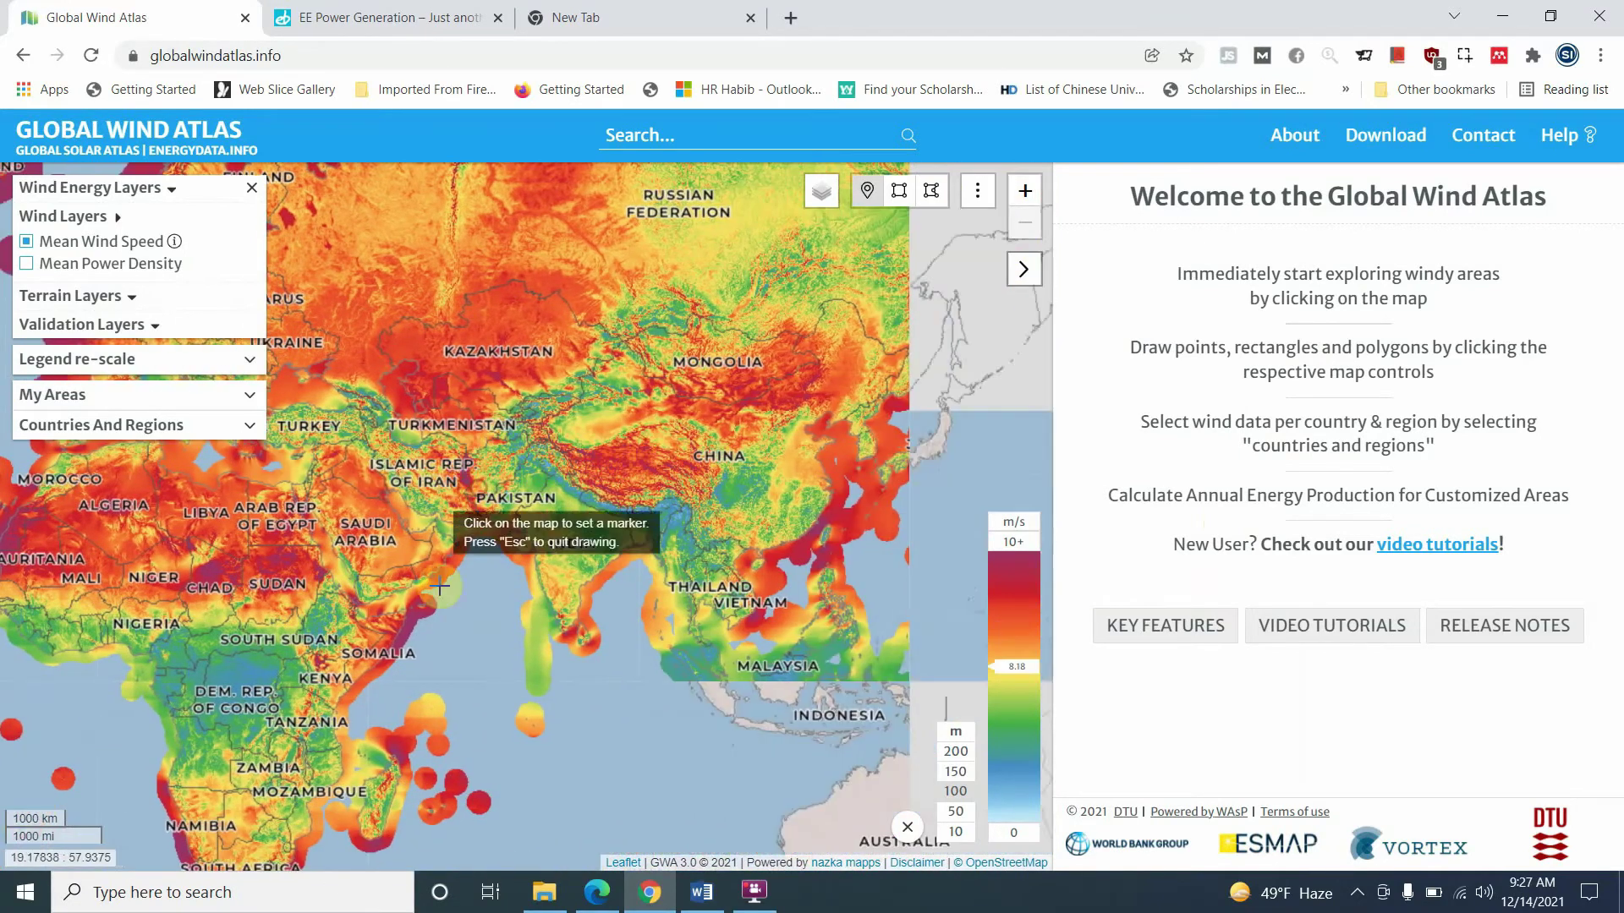
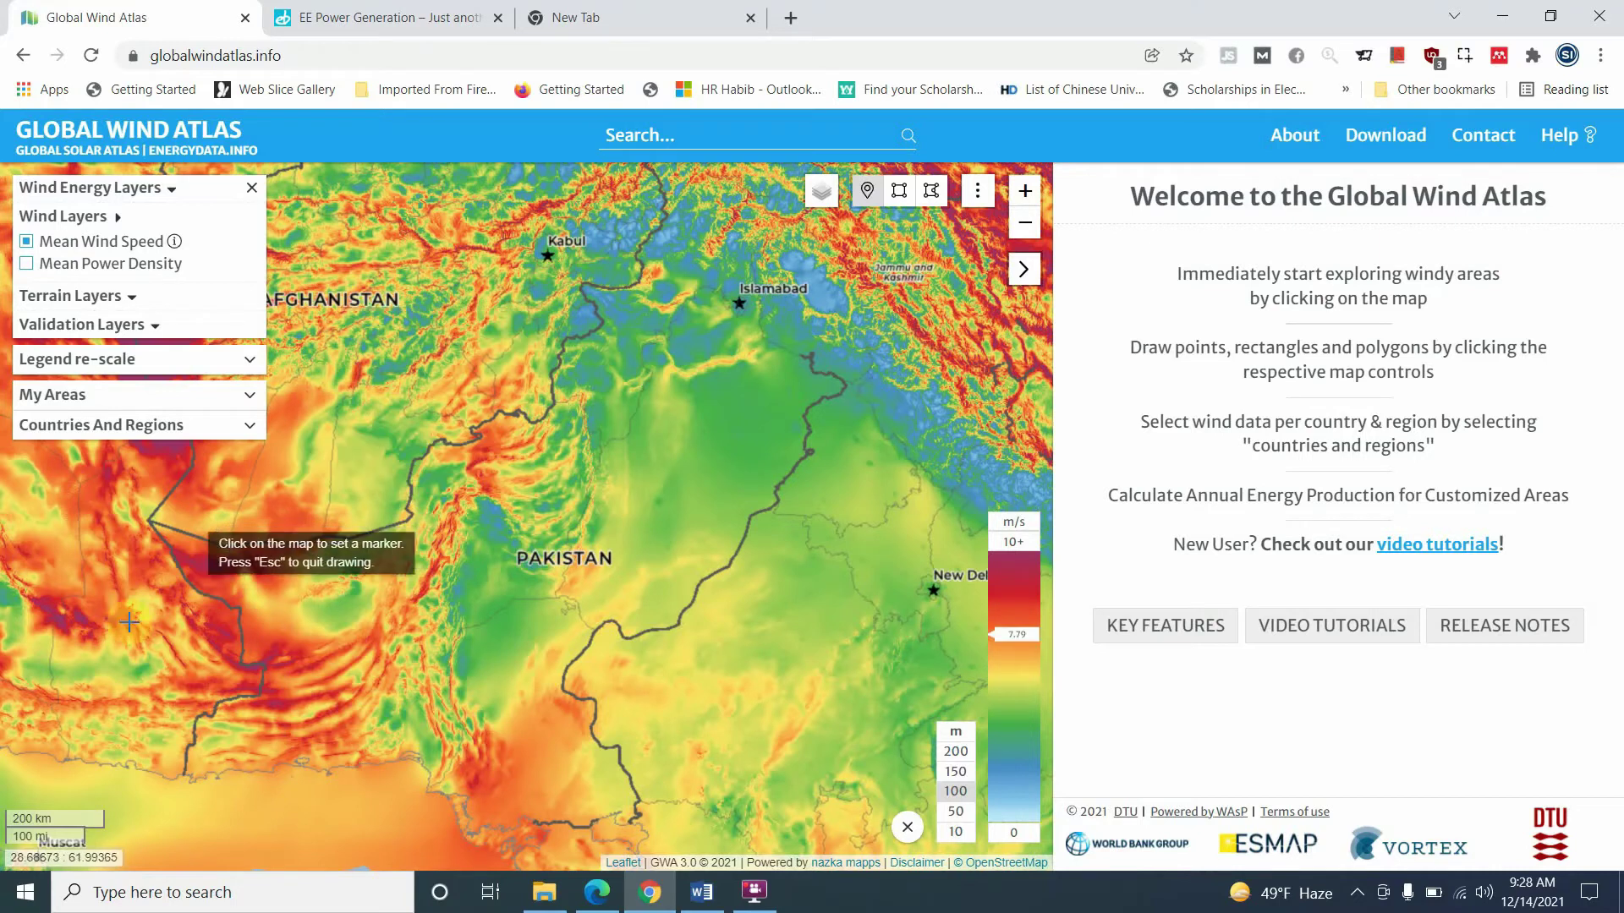
Pan the 100 m mean wind speed map to centre Pakistan, then zoom toward the Afghan border
{"action": "mouse_move", "coordinate": [148, 651]}
{"action": "left_mouse_down"}
{"action": "mouse_move", "coordinate": [451, 651]}
{"action": "mouse_move", "coordinate": [219, 668]}
{"action": "left_mouse_up"}
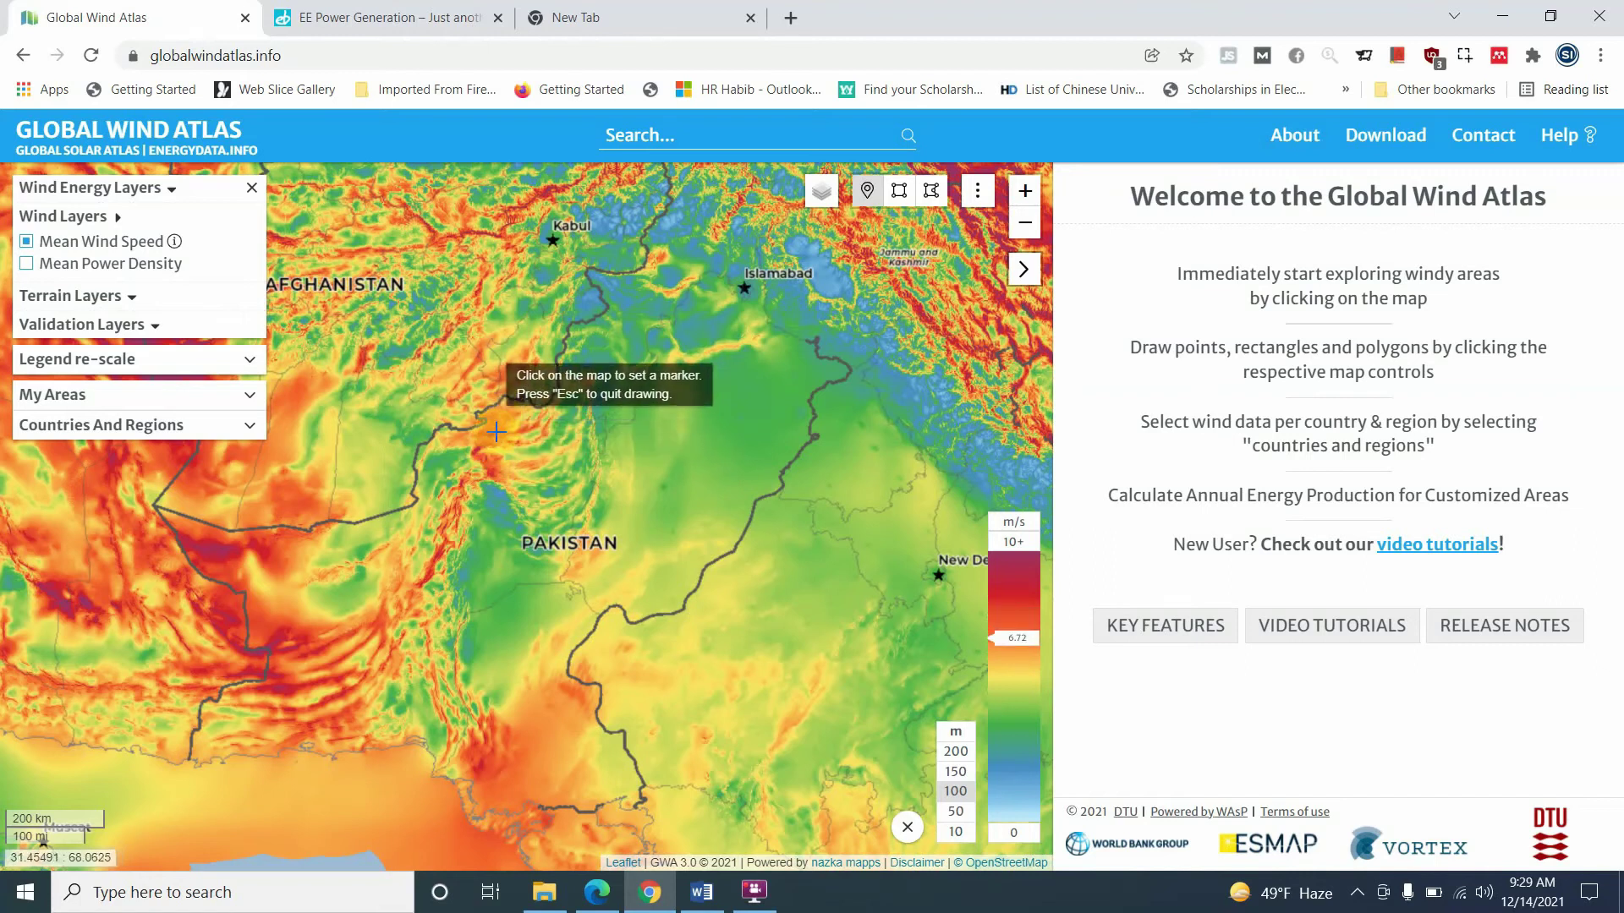
{"action": "double_click", "coordinate": [506, 436]}
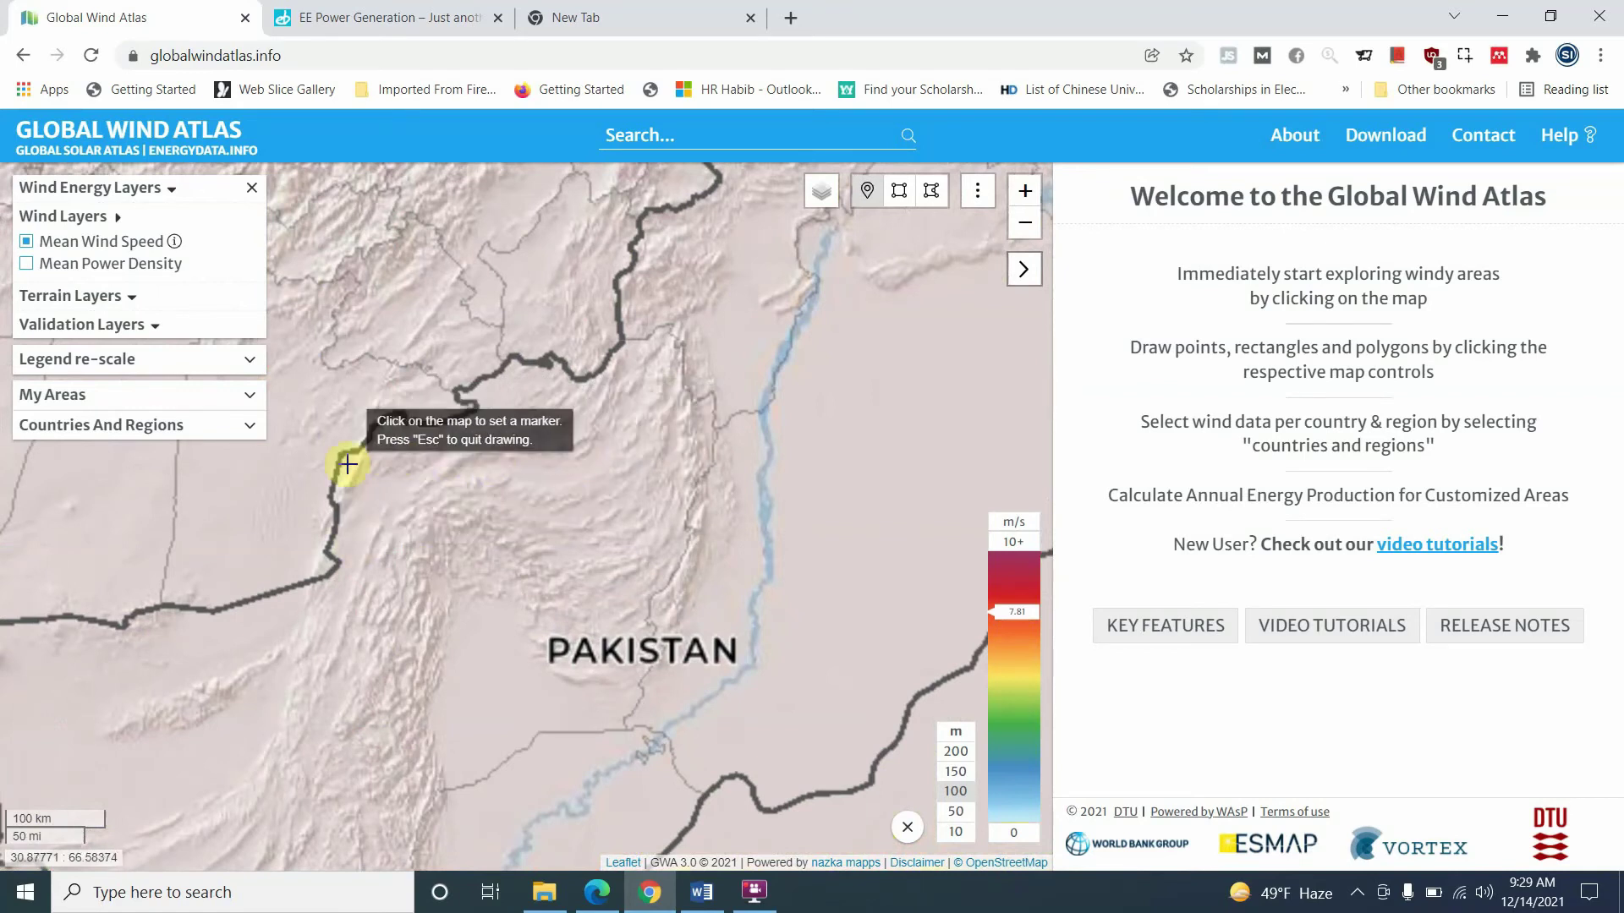
Zoom back out and centre the map on Islamabad and northern Pakistan
{"action": "scroll", "coordinate": [348, 463], "scroll_direction": "down", "scroll_amount": 1}
{"action": "left_click_drag", "start_coordinate": [689, 353], "coordinate": [601, 488]}
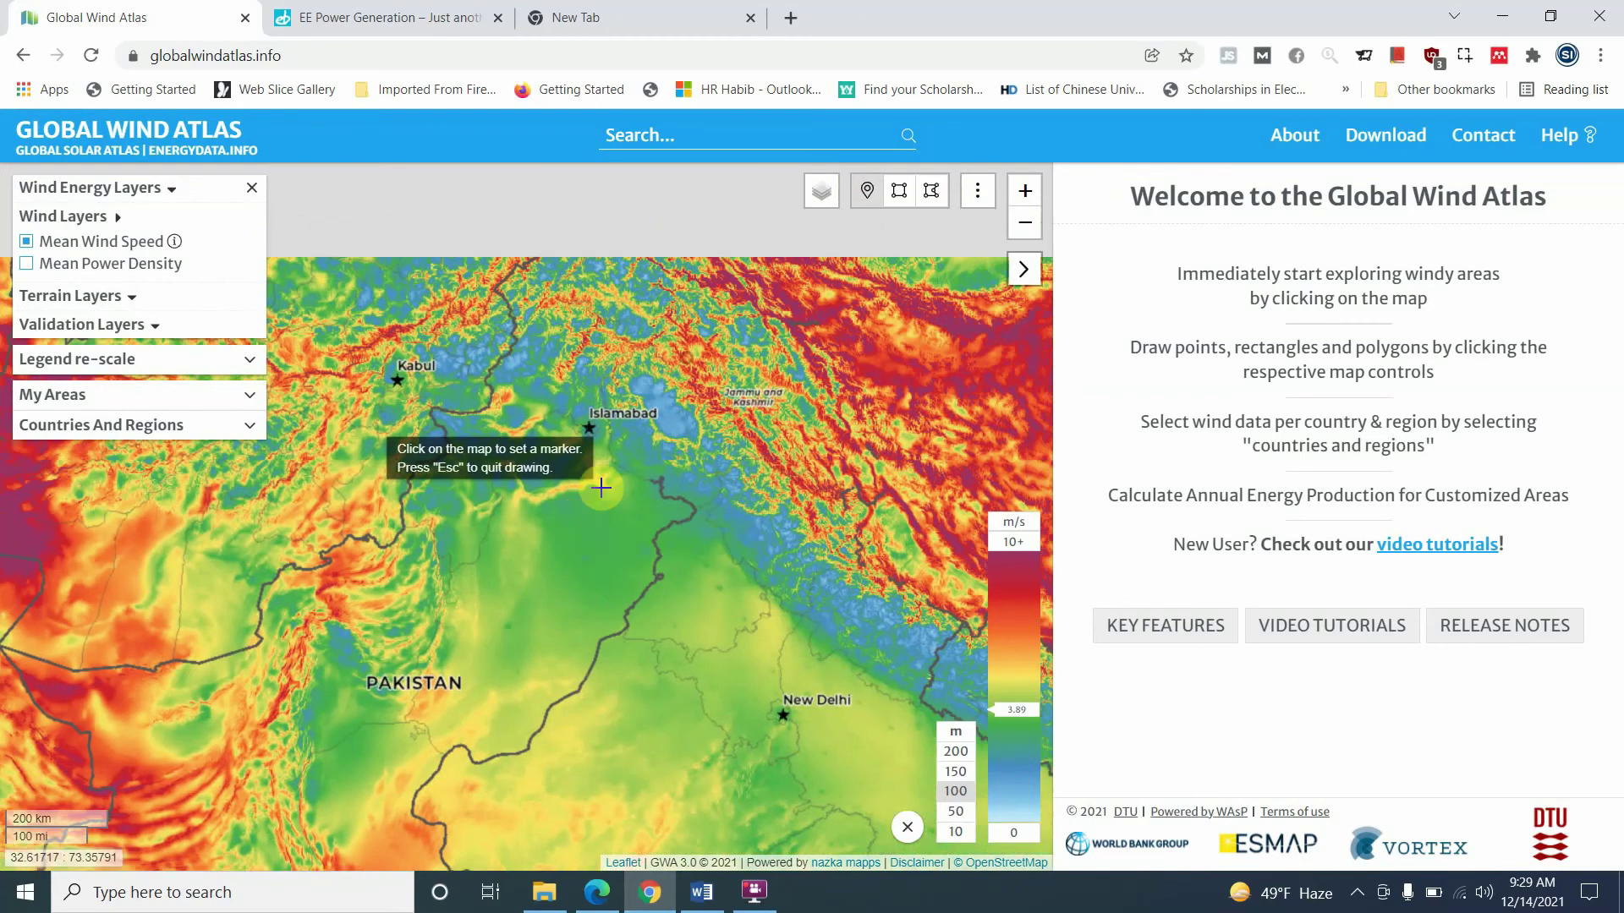